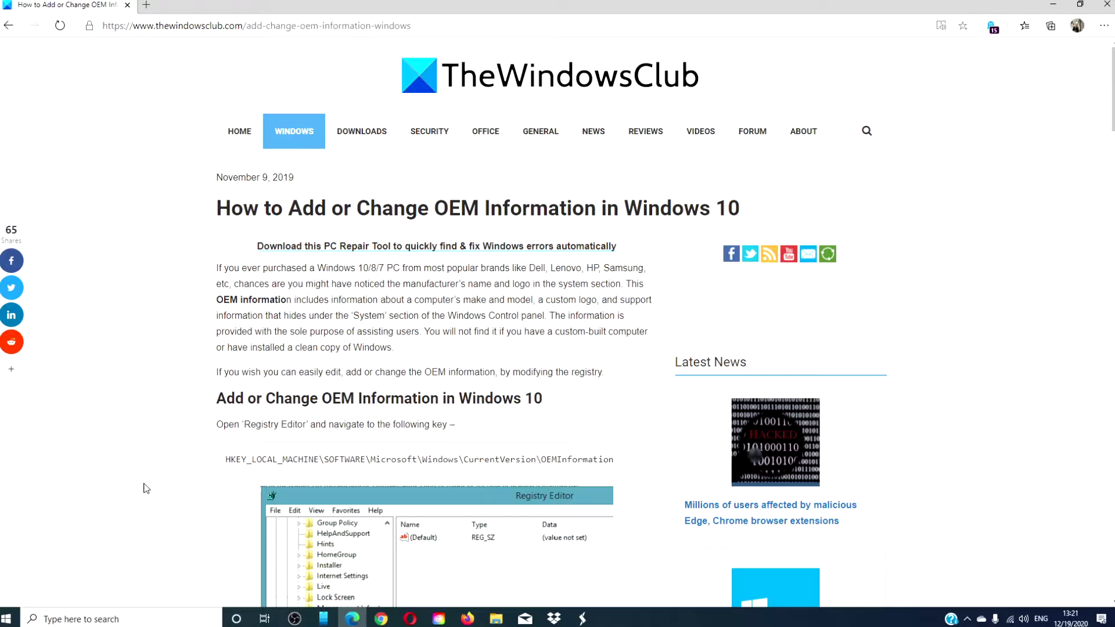
- Find Control Panel by searching 'con' and go to System and Security
click(72, 620)
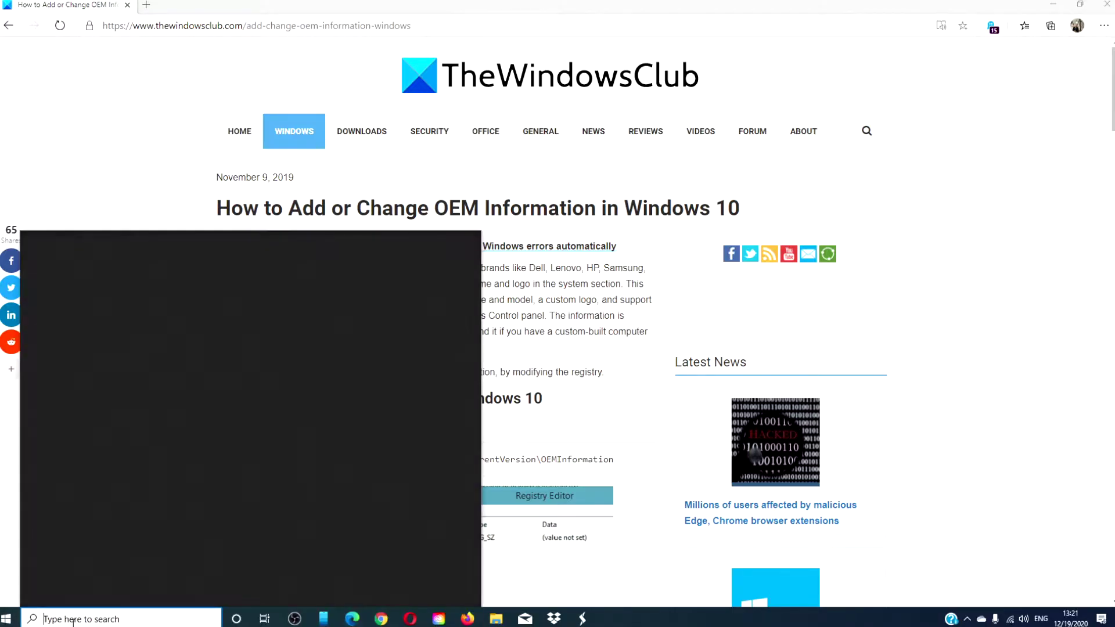
text(con)
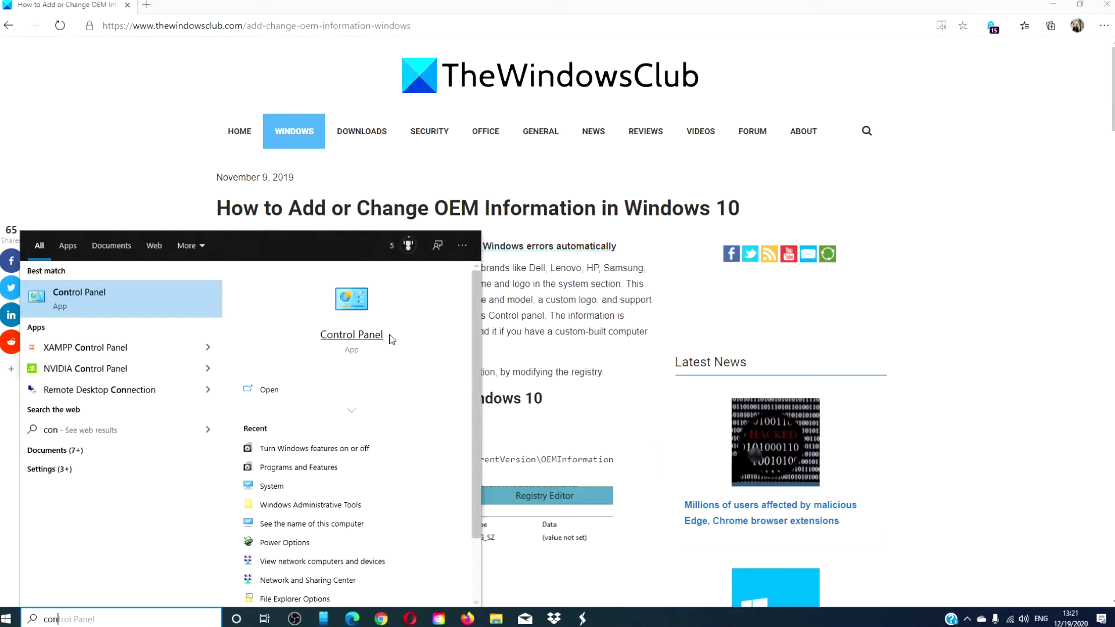
click(378, 335)
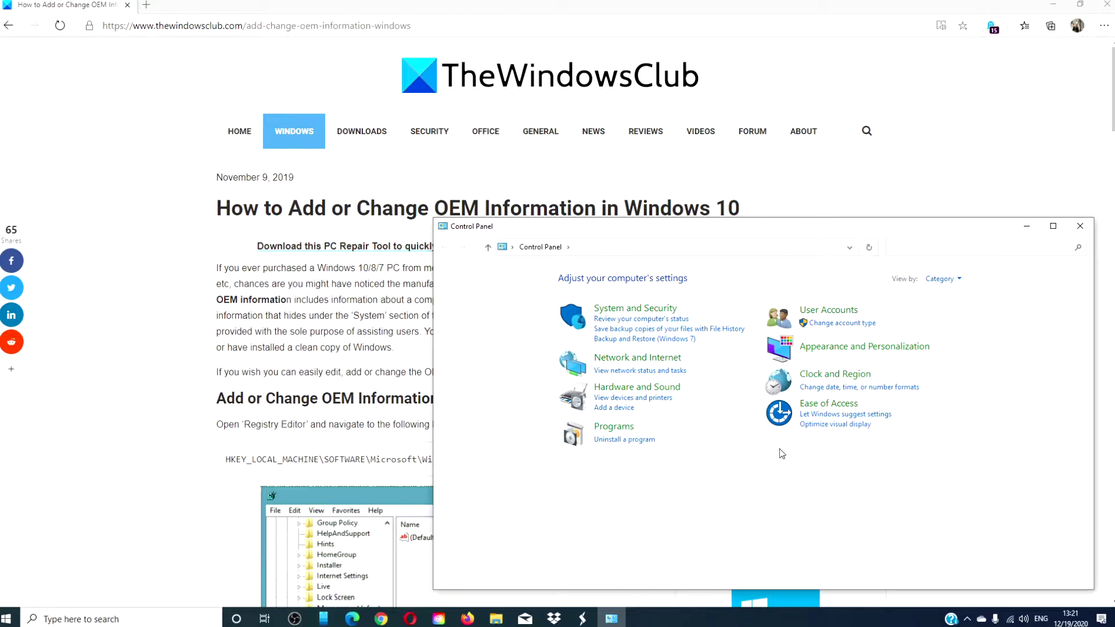
click(635, 309)
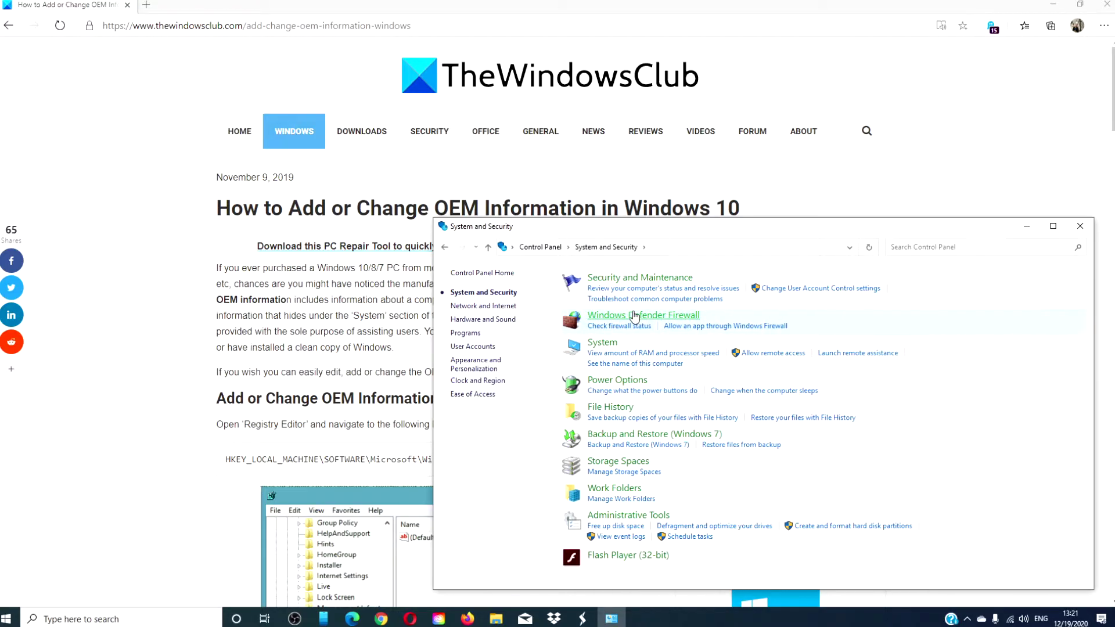
- Show the System About page scrolled to Support, where HP is listed as manufacturer
click(611, 349)
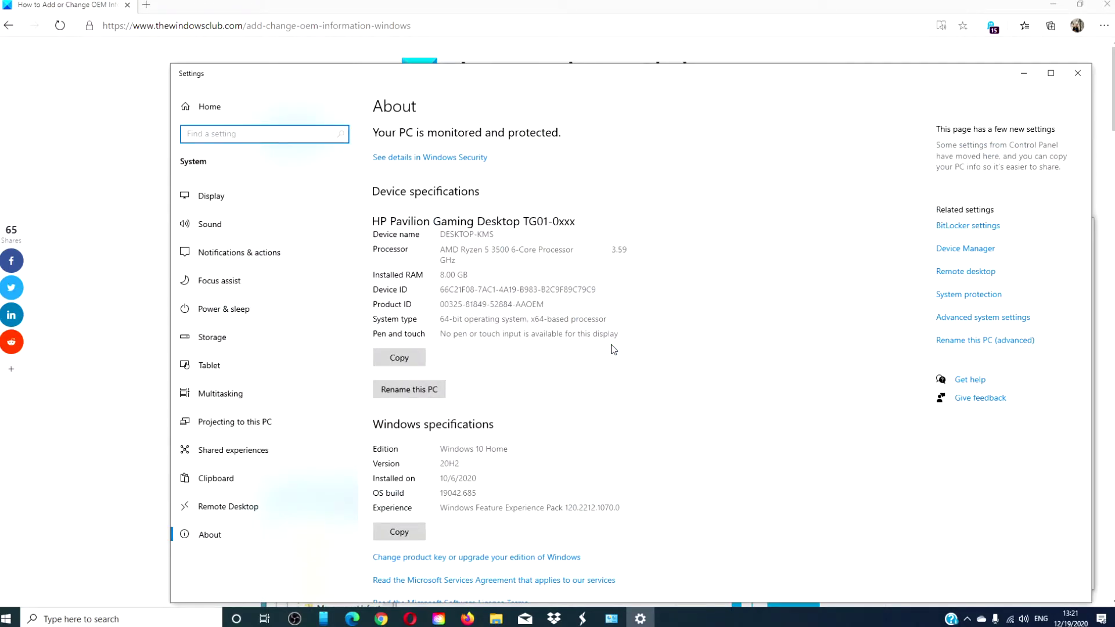
scroll(612, 349, down, 3)
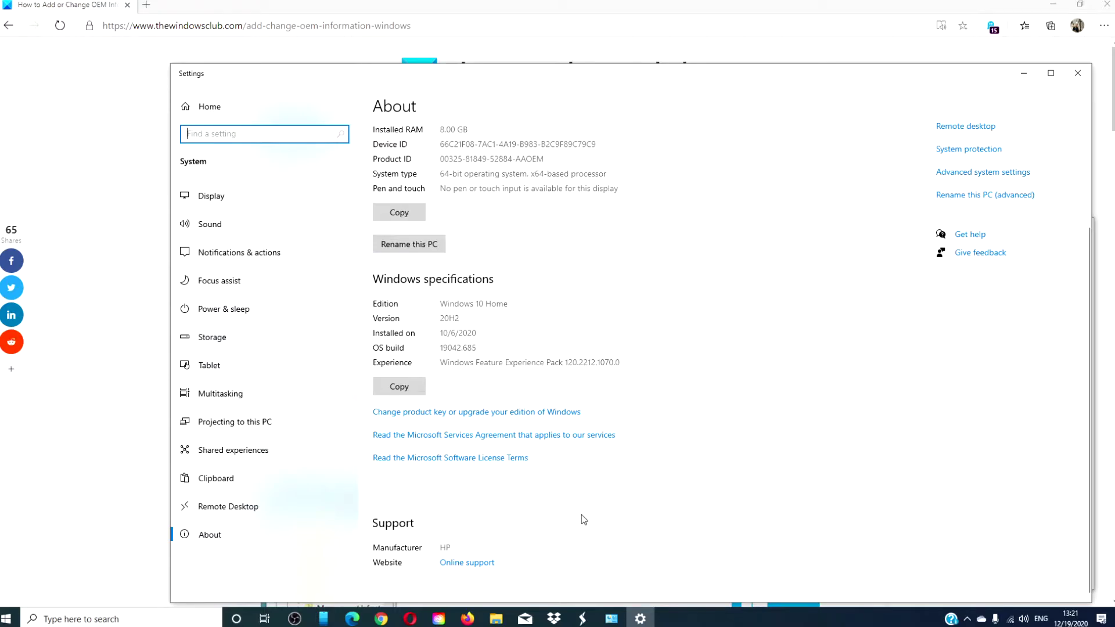
click(176, 619)
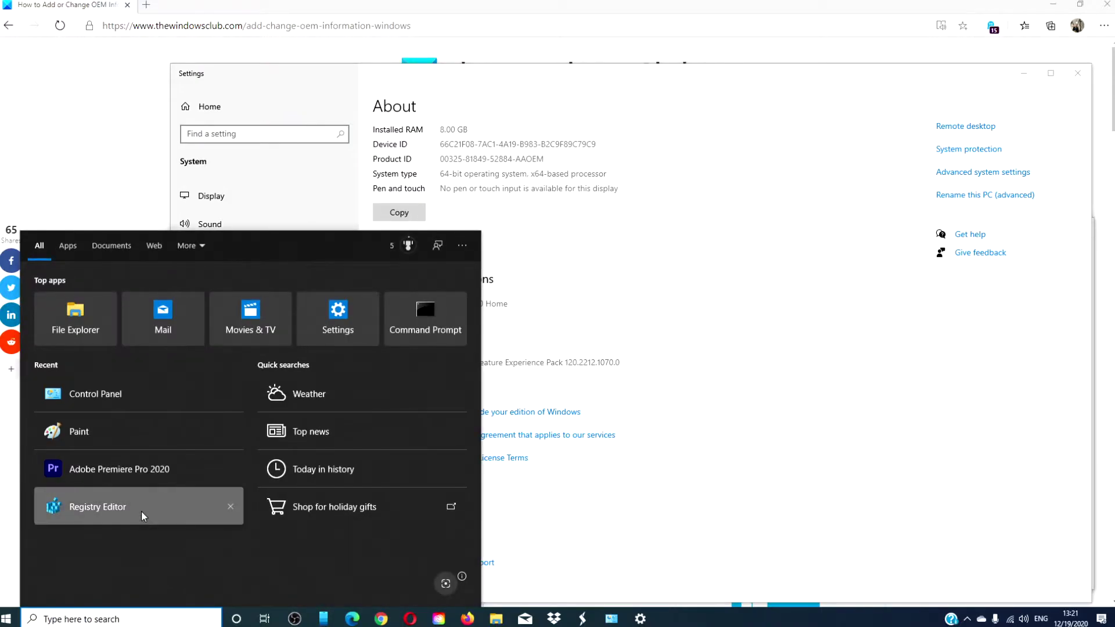
- Launch Registry Editor and navigate to HKLM\SOFTWARE\Microsoft\Windows\CurrentVersion\OEMInformation
click(142, 510)
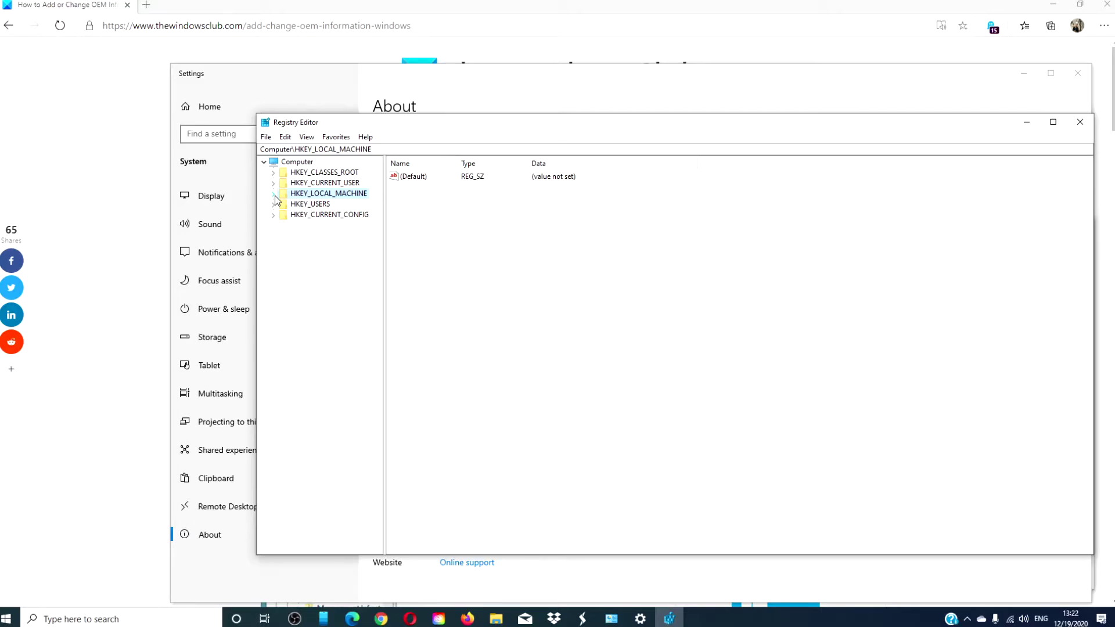
click(275, 195)
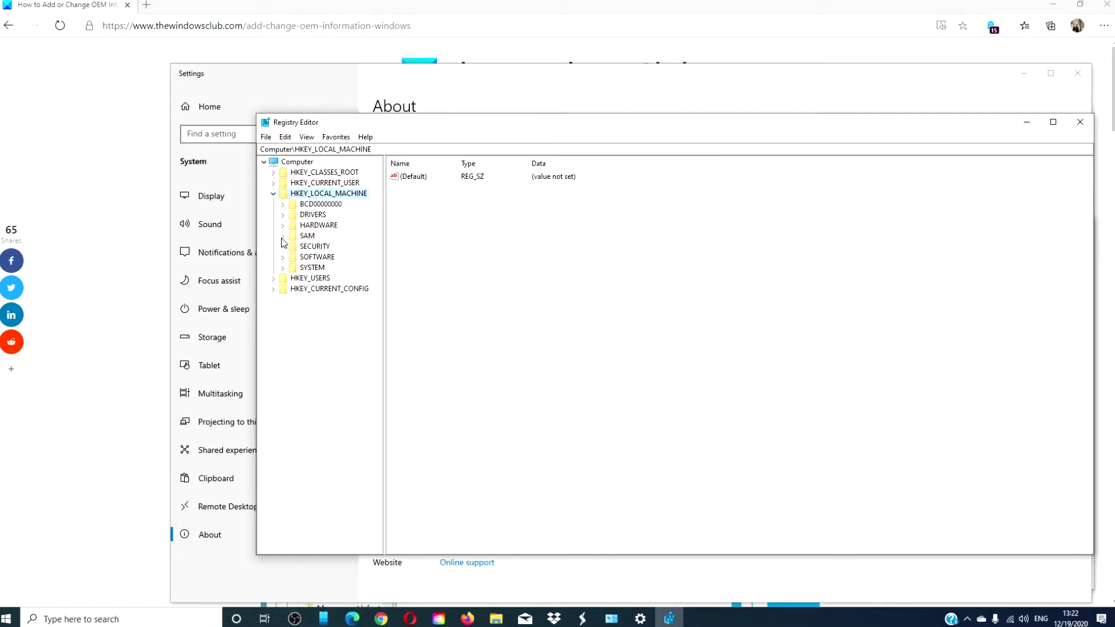
click(282, 257)
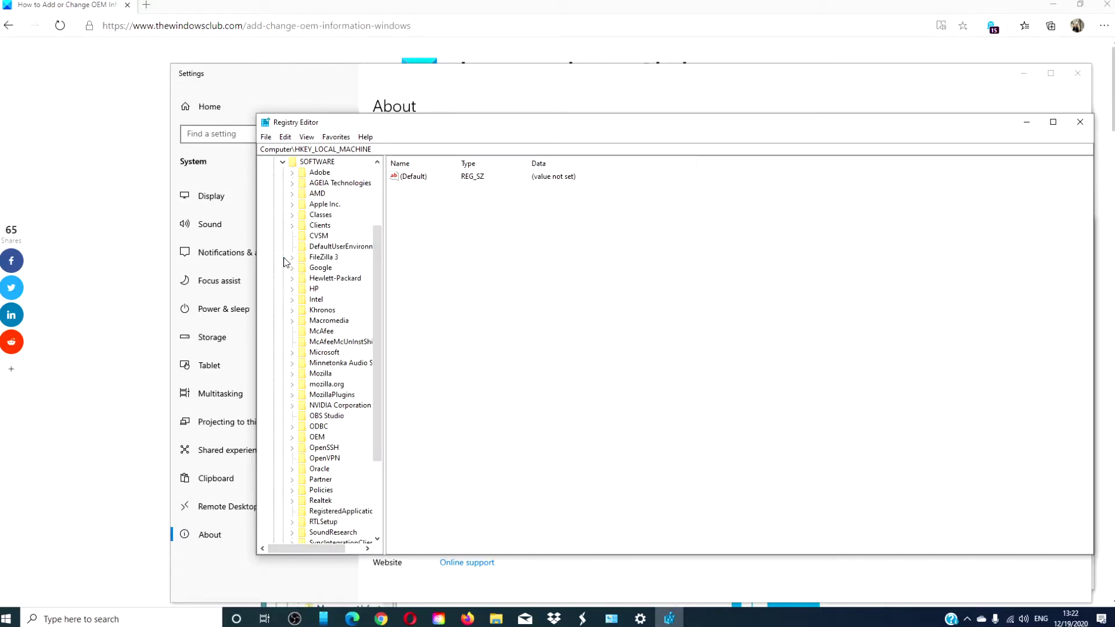
click(296, 353)
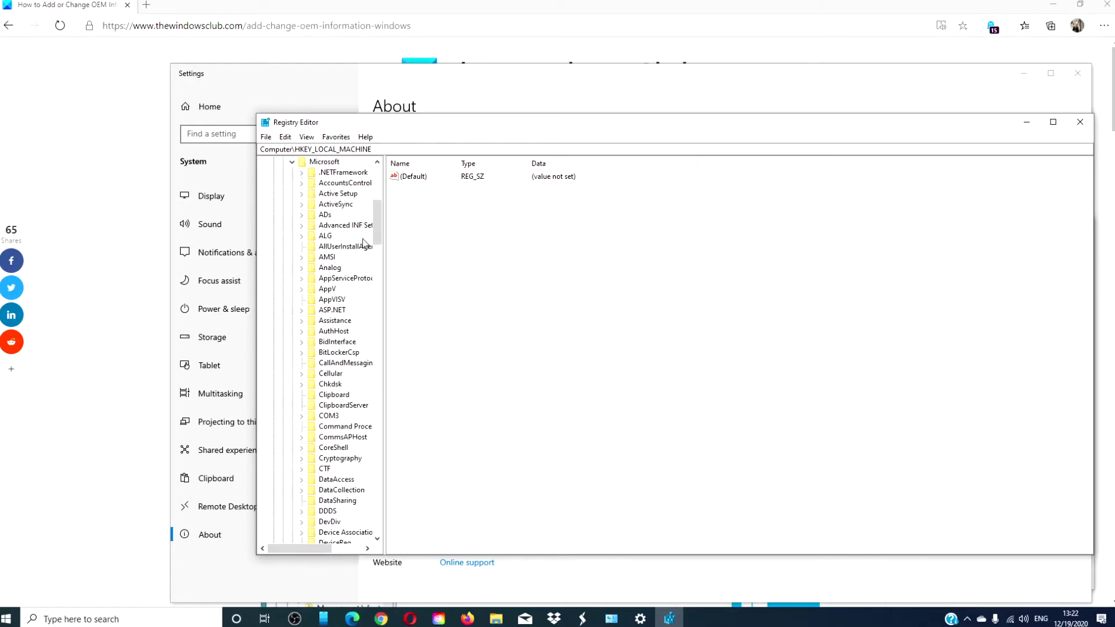
drag(375, 223, 376, 401)
click(301, 320)
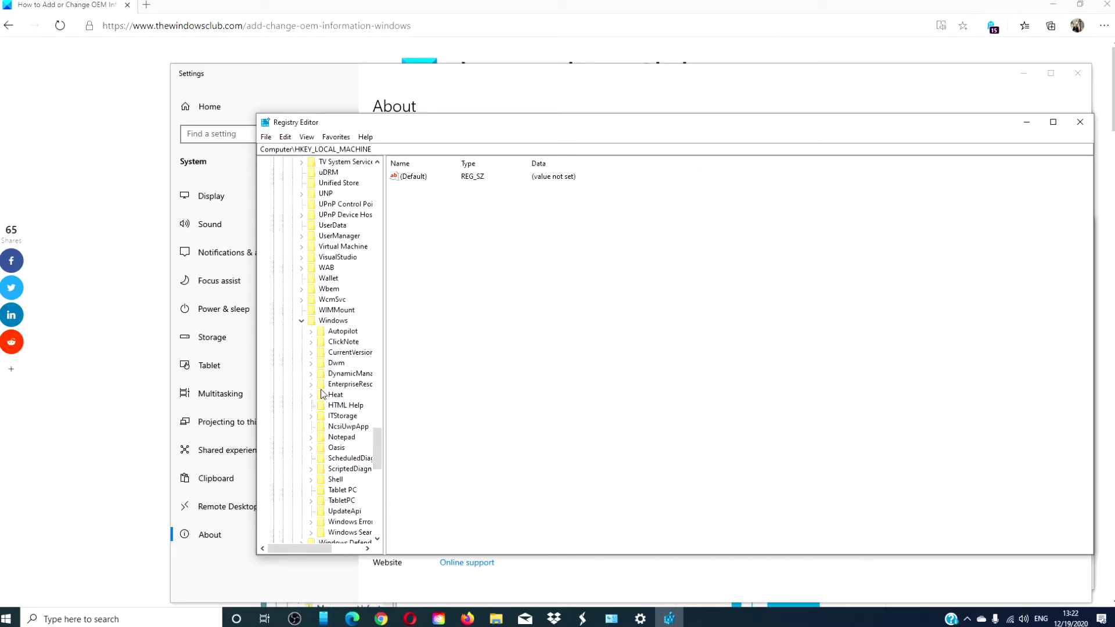
click(311, 352)
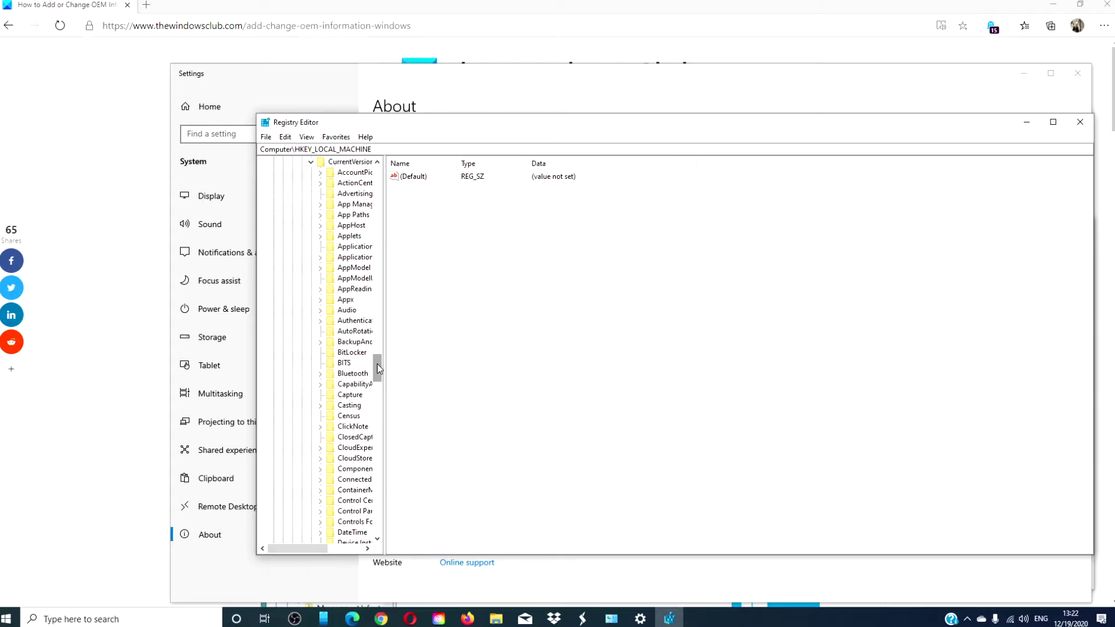
drag(377, 364, 377, 420)
click(354, 310)
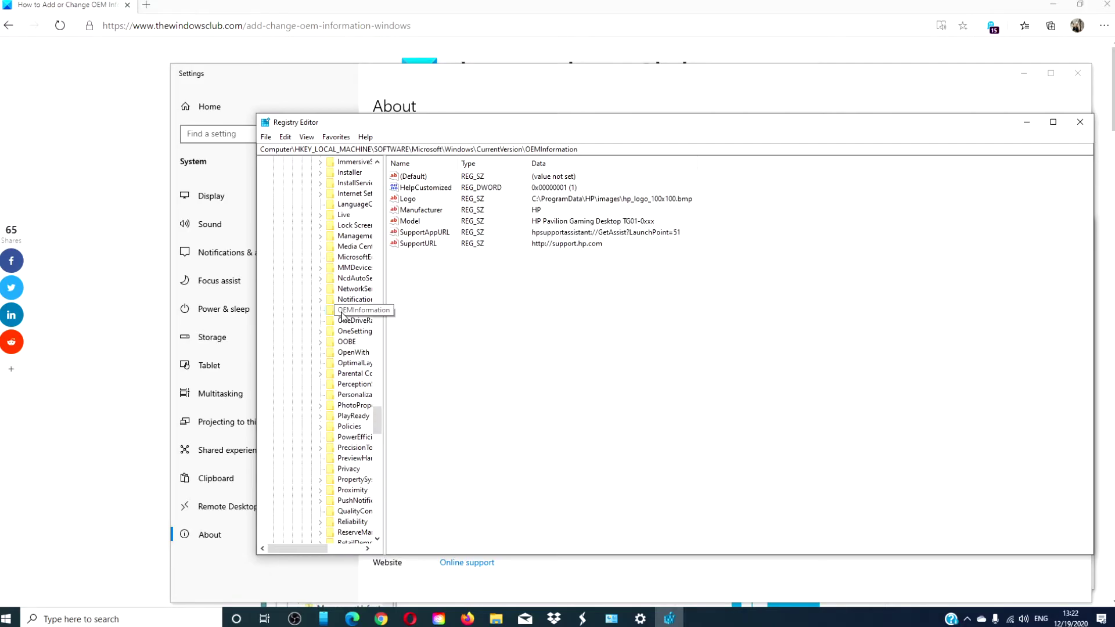
- Modify the Manufacturer value data to 'United Federation of Planets' and confirm
click(433, 214)
right_click(437, 213)
click(442, 223)
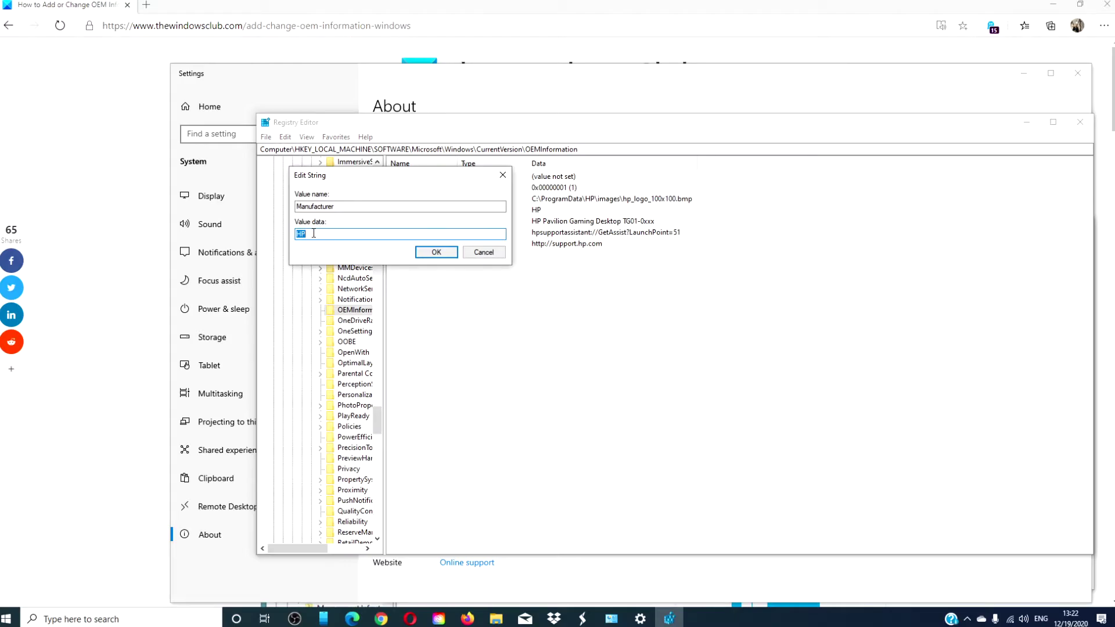
text(Unhi)
key(BackSpace)
text(ited )
text(F)
key(BackSpace)
text(Federation of Planets)
click(435, 252)
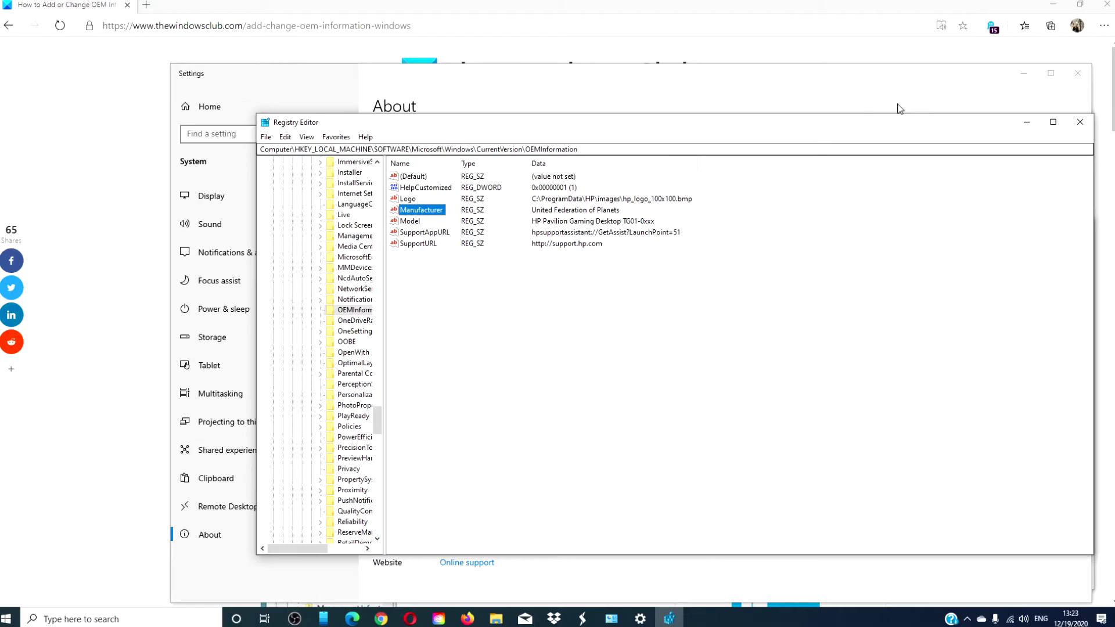
- Close Registry Editor, see United Federation of Planets under Support, then close Settings
click(1080, 122)
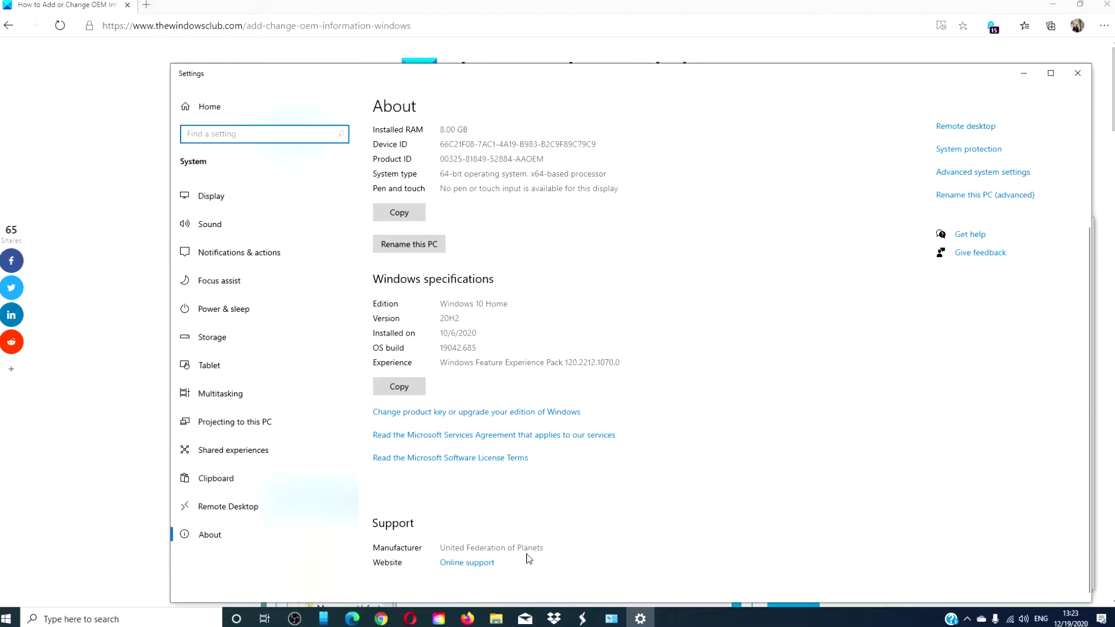
click(1077, 73)
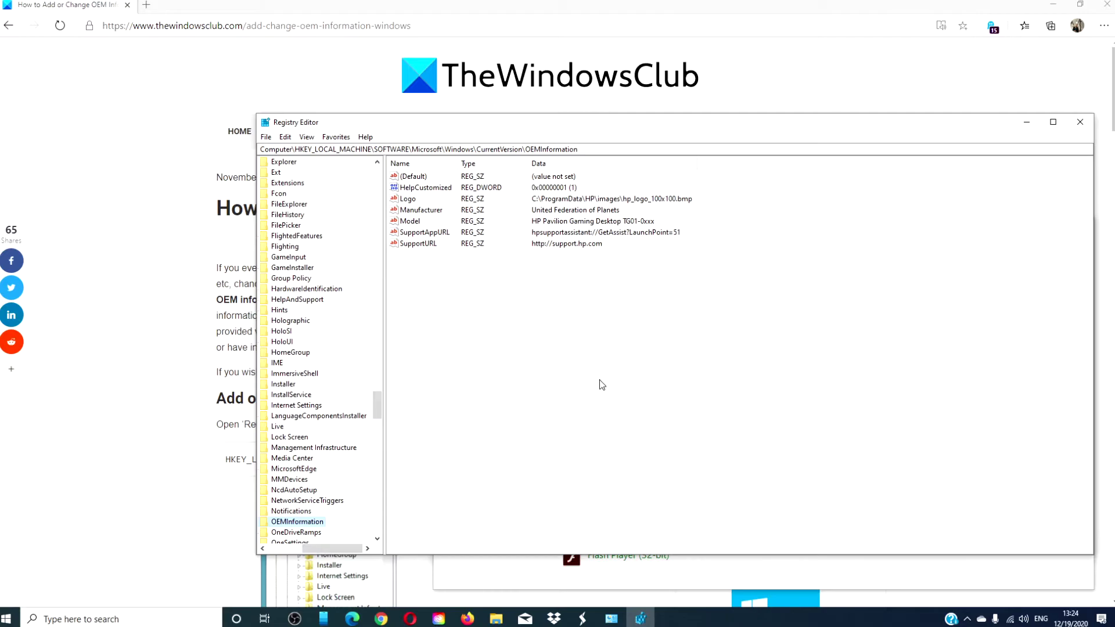
- Create a new string value under OEMInformation and erase its default 'New Value #1' name
right_click(601, 385)
mouse_move(618, 391)
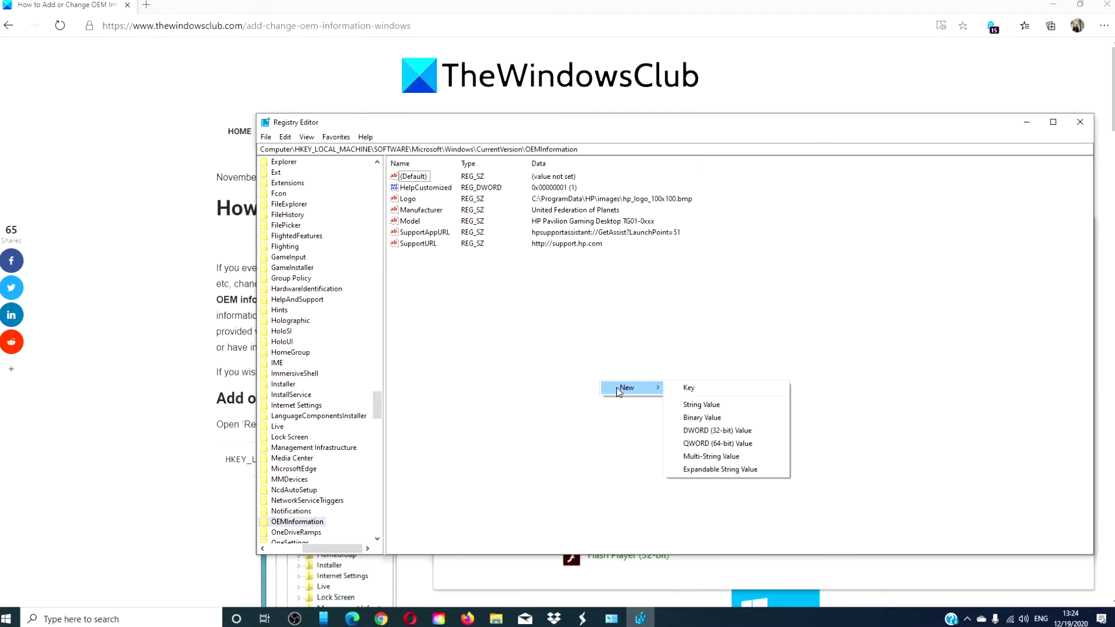
click(685, 407)
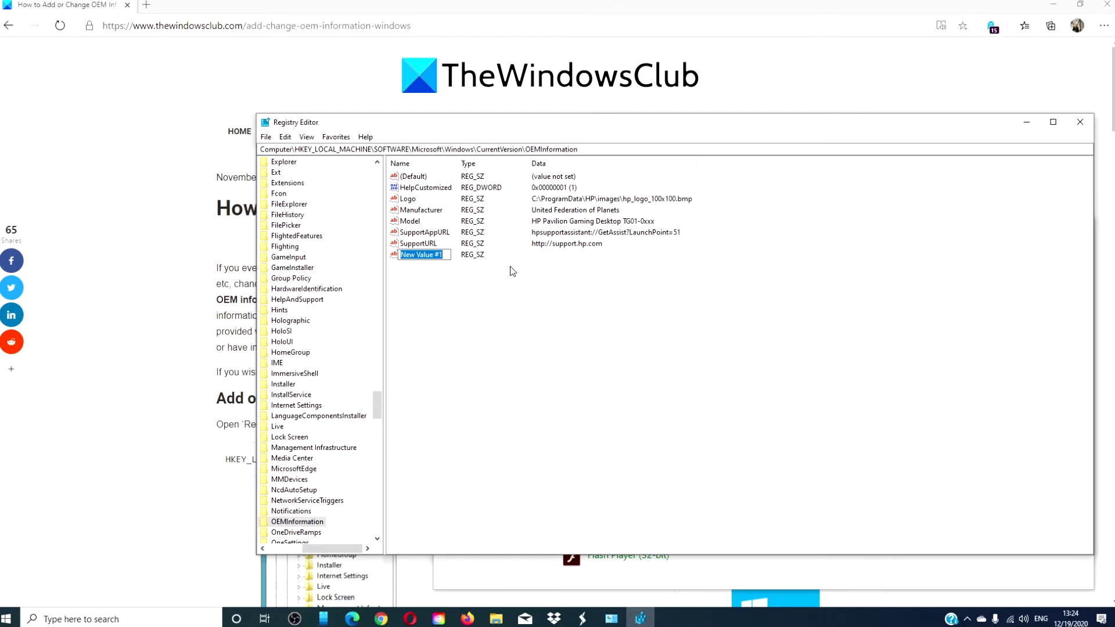
key(BackSpace)
- Submit the empty name to discard the new value, then select Logo
key(Return)
key(Return)
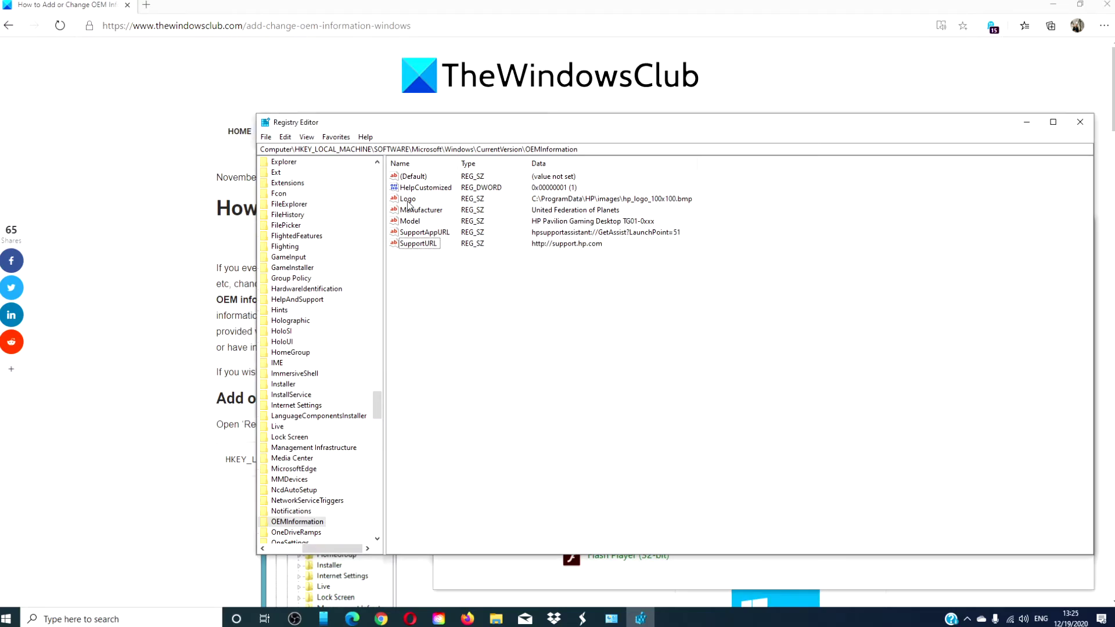
click(409, 200)
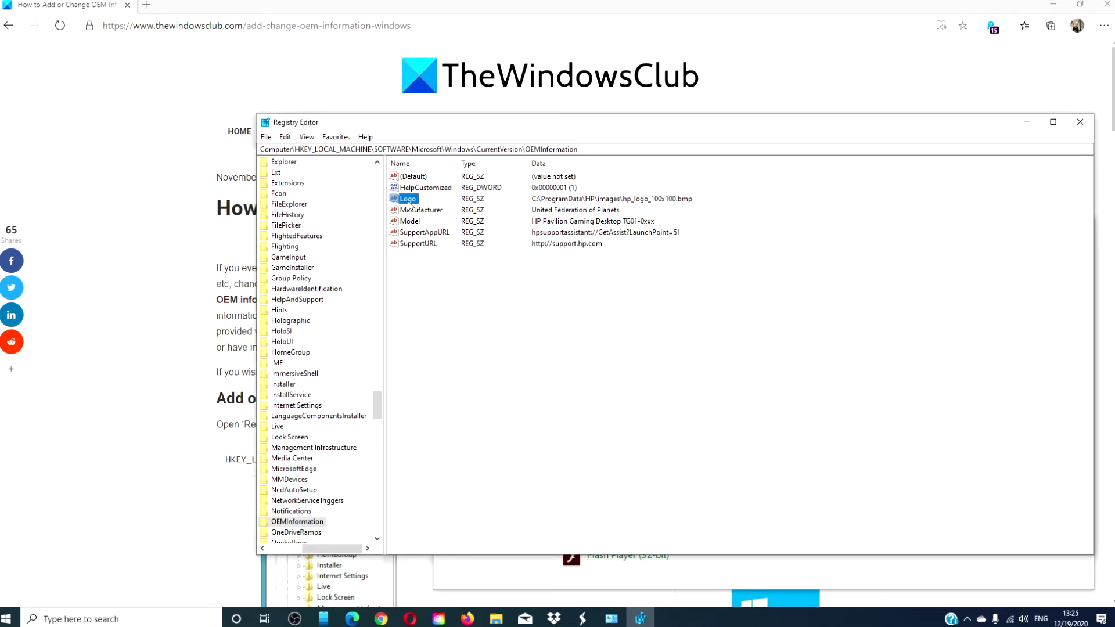